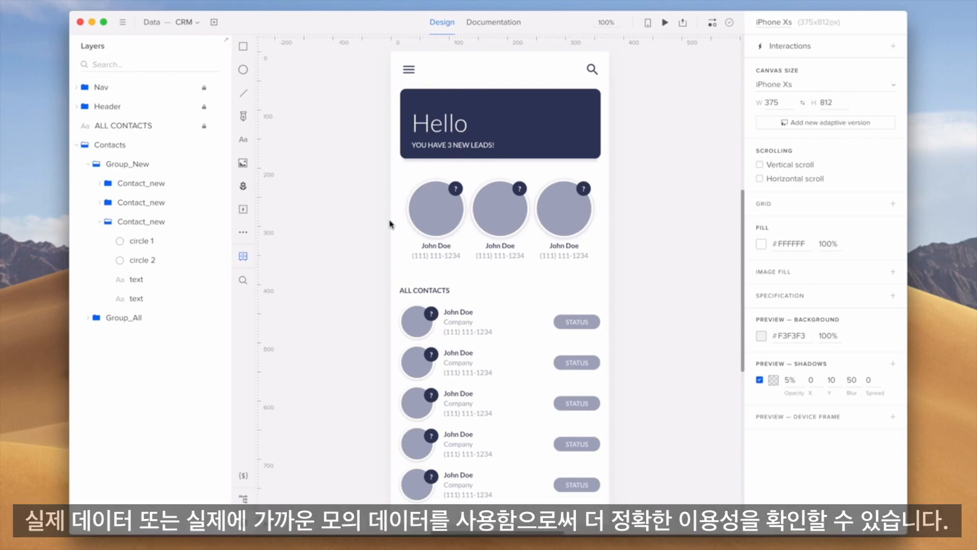
Step: Fill the first contact's circle 2 layer with a random People photo
{"action": "left_click", "coordinate": [169, 263]}
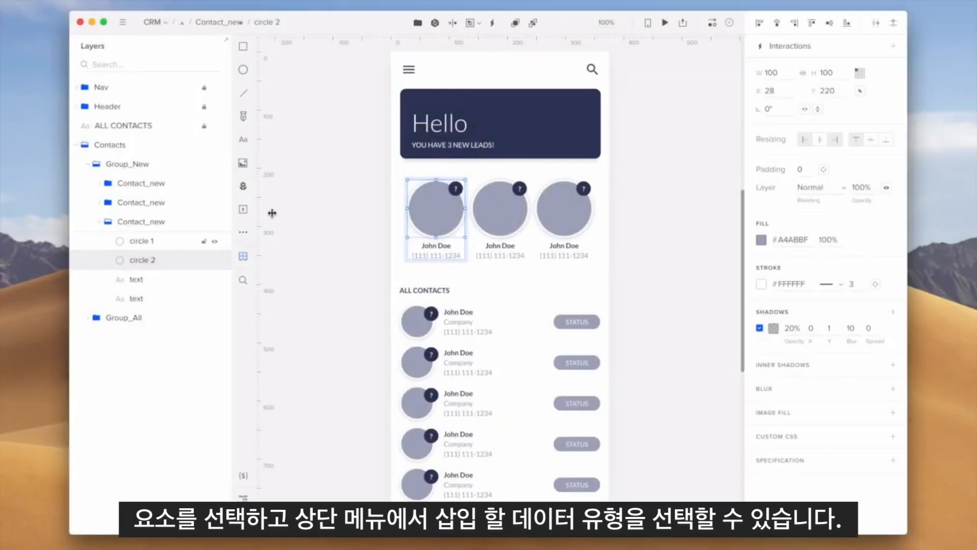
{"action": "left_click", "coordinate": [479, 23]}
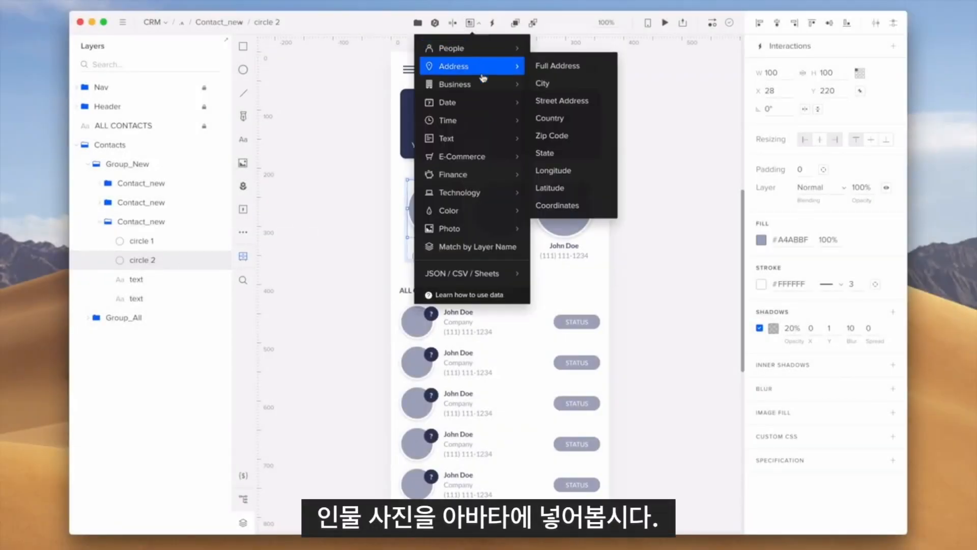
{"action": "mouse_move", "coordinate": [502, 201]}
{"action": "mouse_move", "coordinate": [506, 225]}
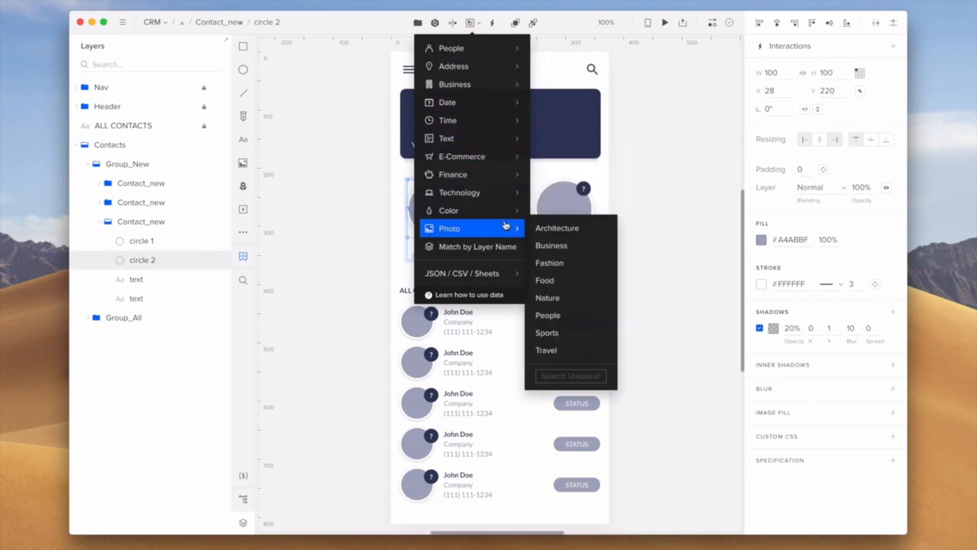
{"action": "left_click", "coordinate": [576, 313]}
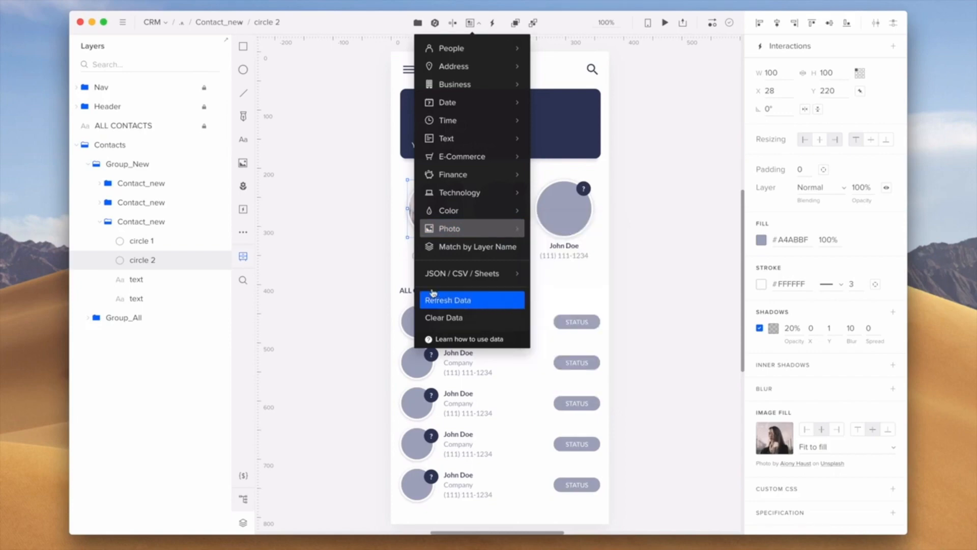
{"action": "left_click", "coordinate": [371, 278]}
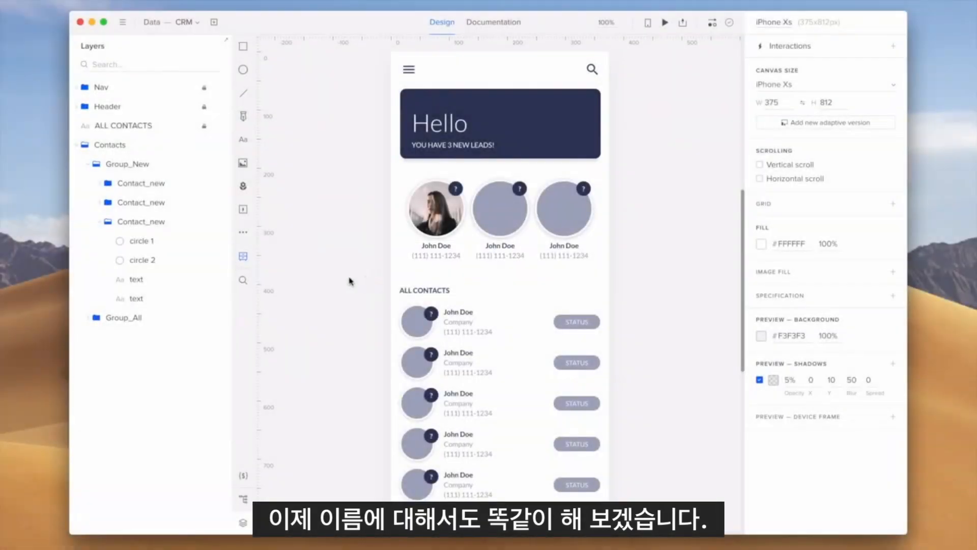
Step: Fill the first contact's name text layer with a random People name
{"action": "left_click", "coordinate": [187, 281]}
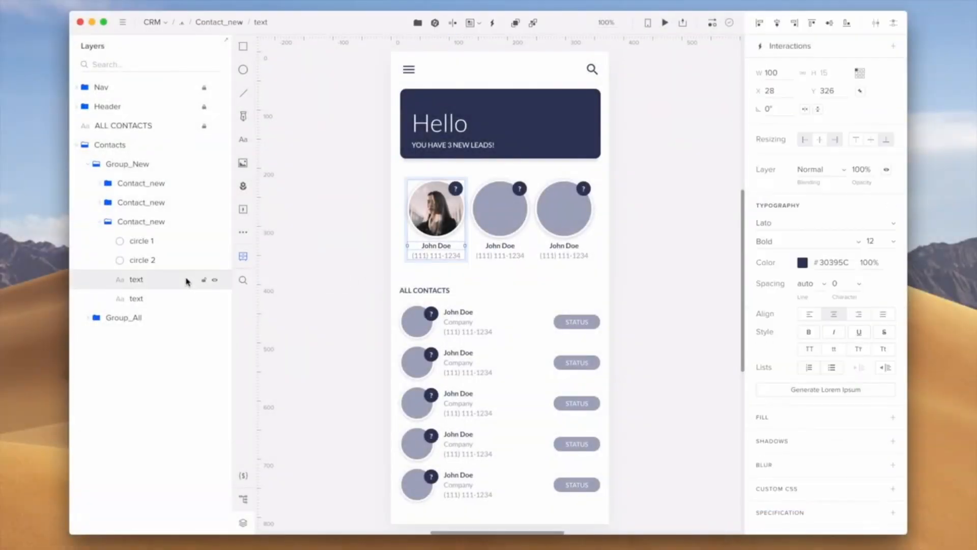
{"action": "left_click", "coordinate": [473, 24]}
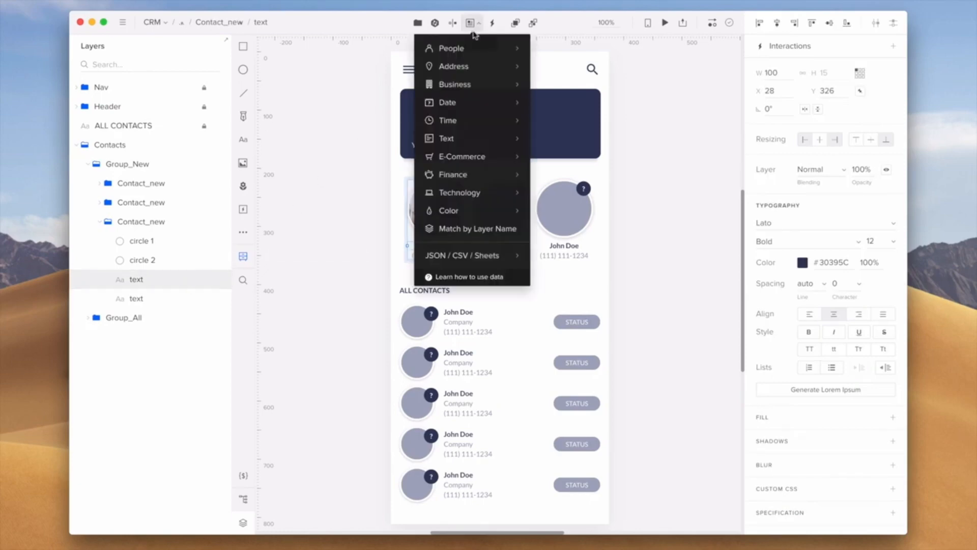
{"action": "mouse_move", "coordinate": [478, 45]}
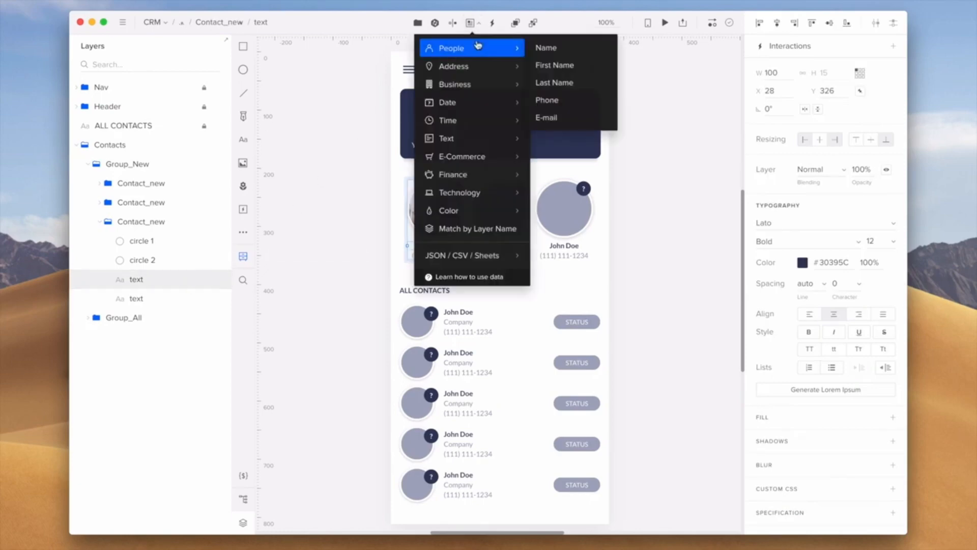
{"action": "left_click", "coordinate": [566, 48]}
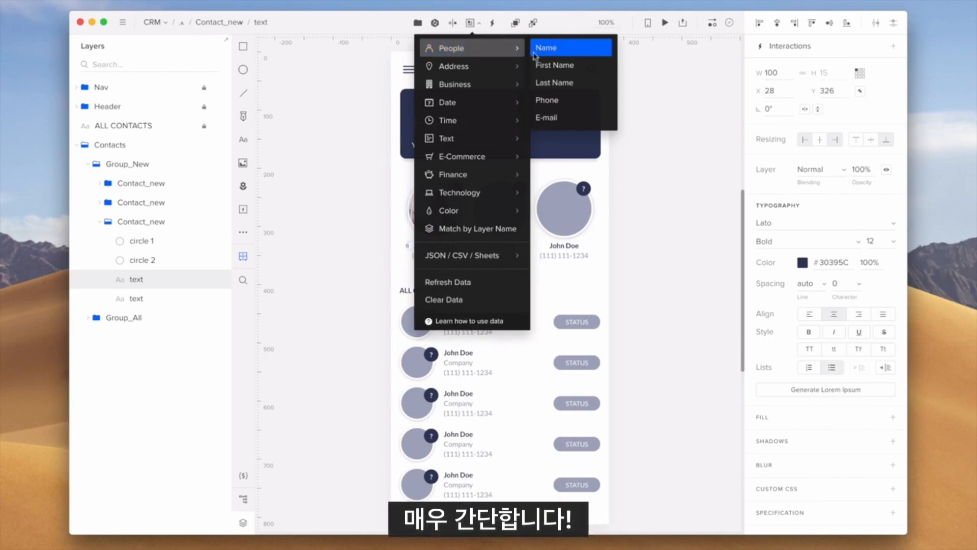
{"action": "left_click", "coordinate": [376, 169]}
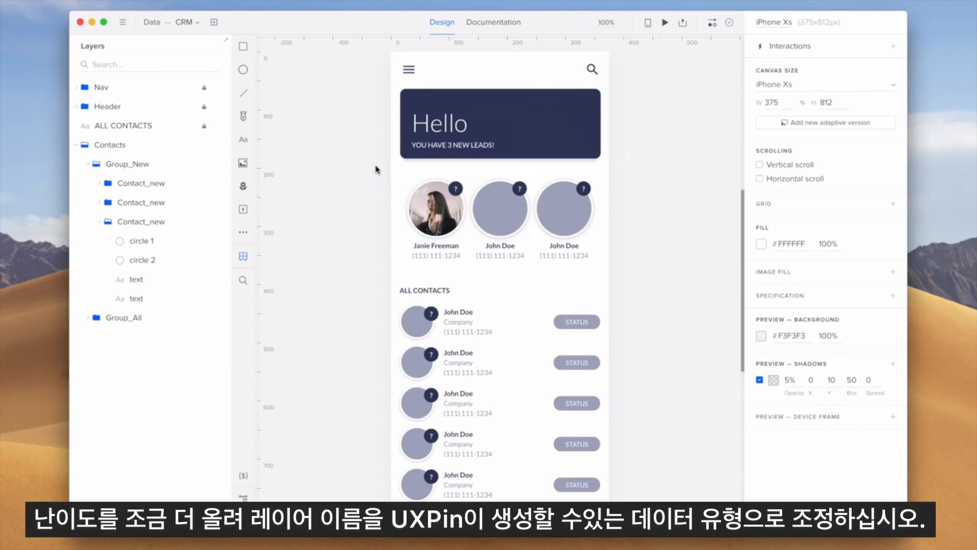
Step: Rename the first contact's layers circle 2, text and text to avatar, name and phone
{"action": "left_click", "coordinate": [152, 260]}
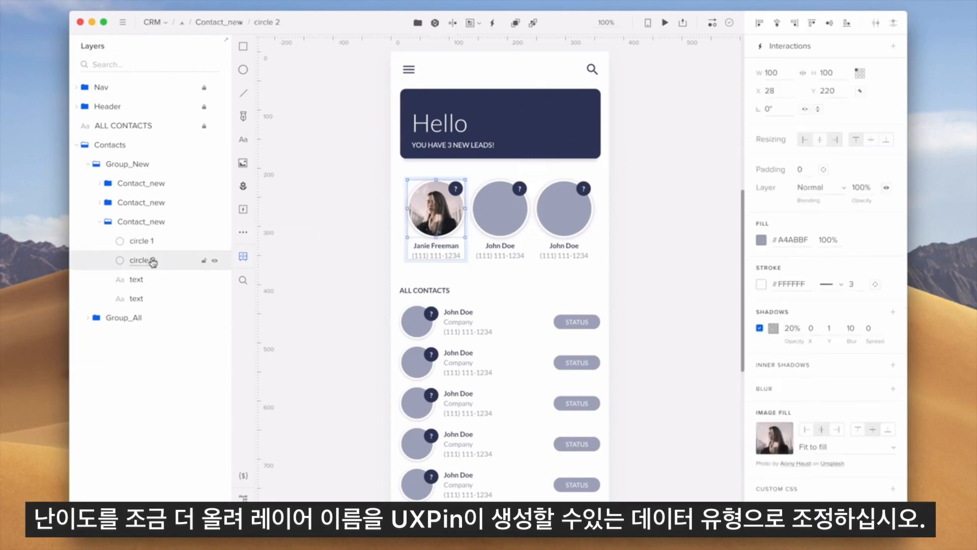
{"action": "double_click", "coordinate": [152, 261]}
{"action": "type", "text": "avatar"}
{"action": "key", "text": "Return"}
{"action": "double_click", "coordinate": [136, 279]}
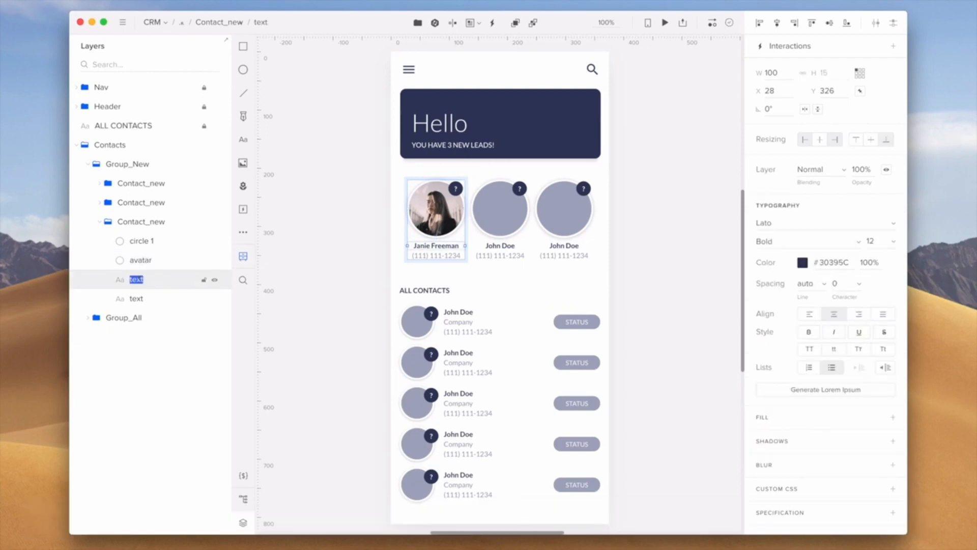
{"action": "type", "text": "name"}
{"action": "key", "text": "Return"}
{"action": "double_click", "coordinate": [136, 299]}
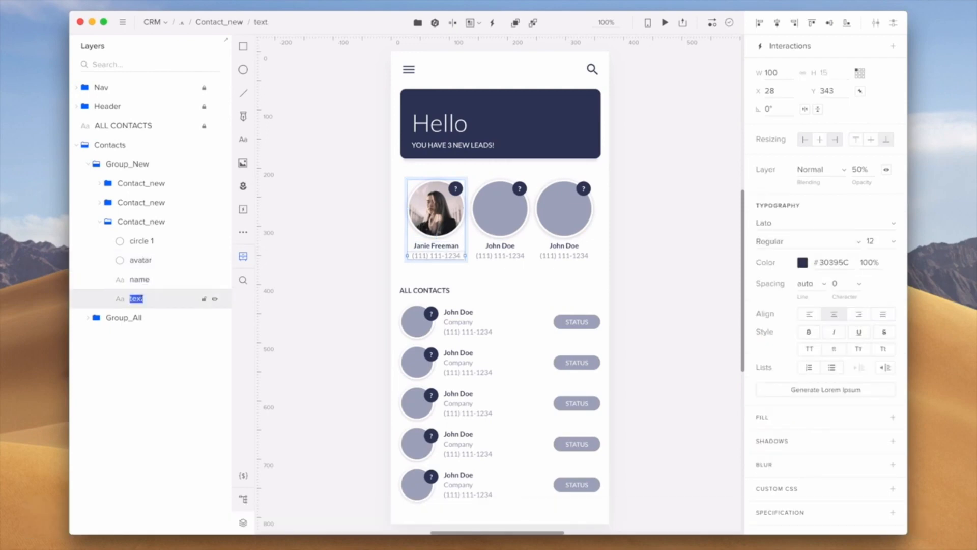
{"action": "type", "text": "phone"}
Step: Fill the first Contact_new group with data using Match by Layer Name
{"action": "left_click", "coordinate": [158, 222]}
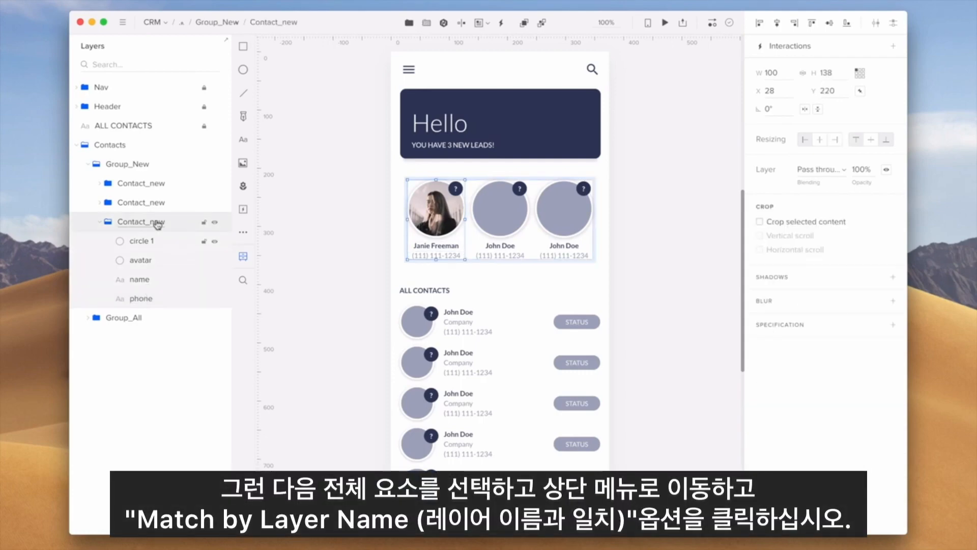
{"action": "left_click", "coordinate": [486, 24]}
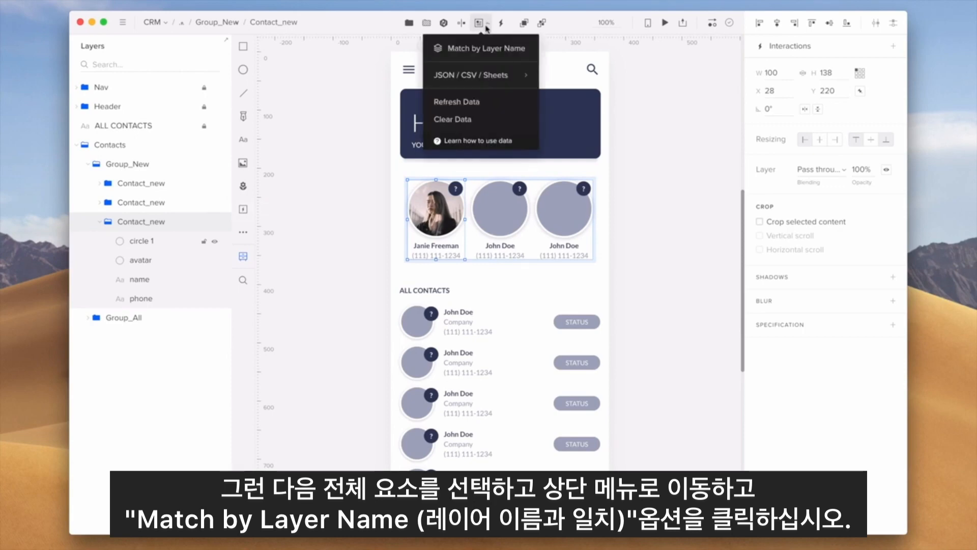
{"action": "left_click", "coordinate": [493, 55]}
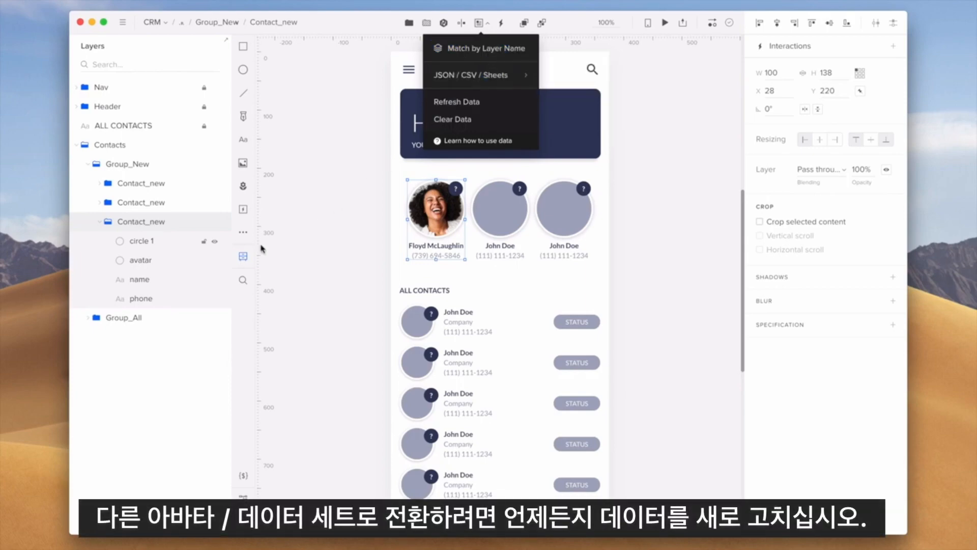
Step: Refresh the data in the first contact's name layer
{"action": "left_click", "coordinate": [170, 279]}
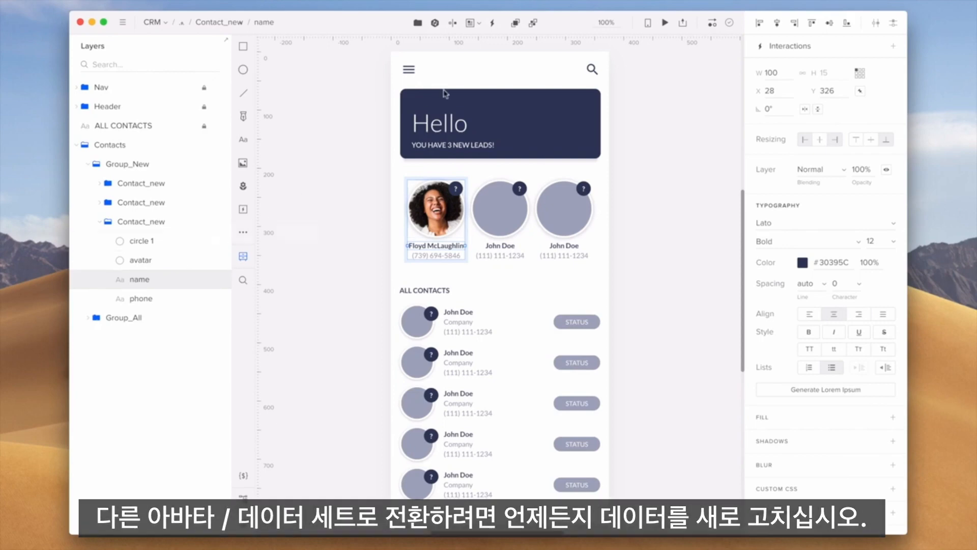
{"action": "left_click", "coordinate": [471, 23]}
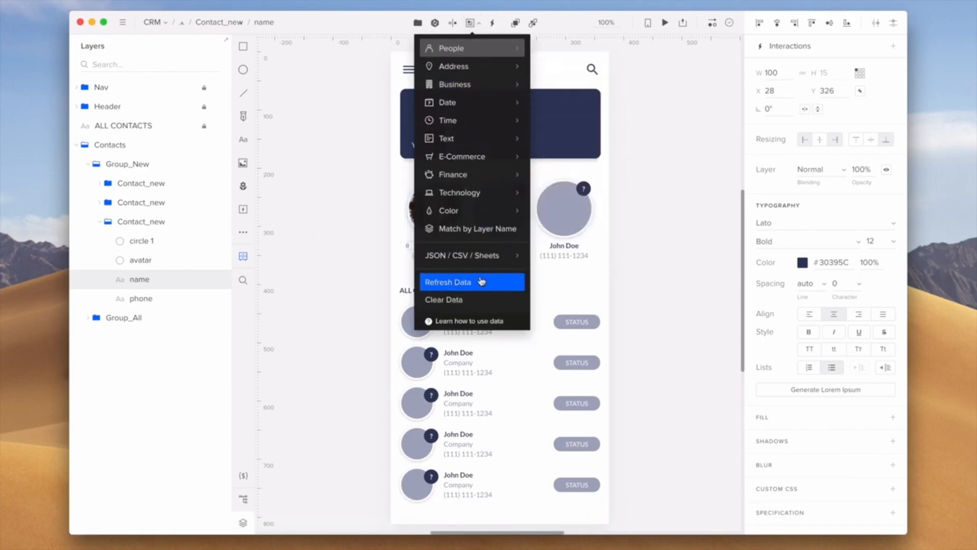
{"action": "left_click", "coordinate": [360, 261]}
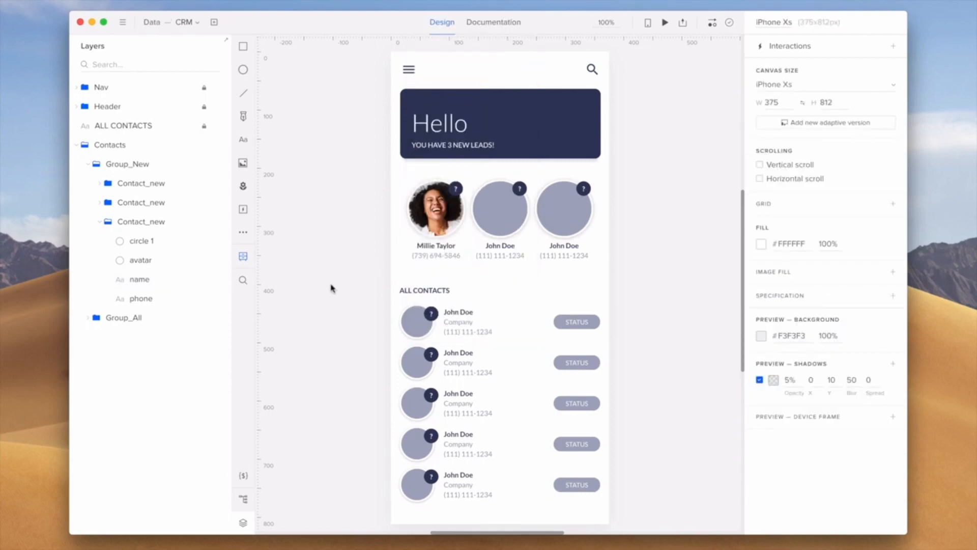
Step: Fill the Group_All contact list with data using Match by Layer Name
{"action": "left_click", "coordinate": [88, 317]}
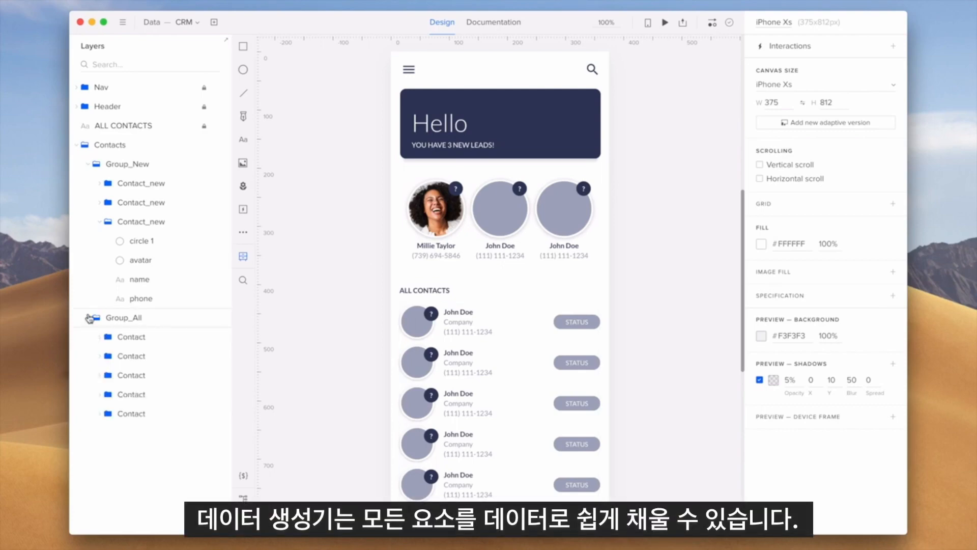
{"action": "left_click", "coordinate": [100, 337]}
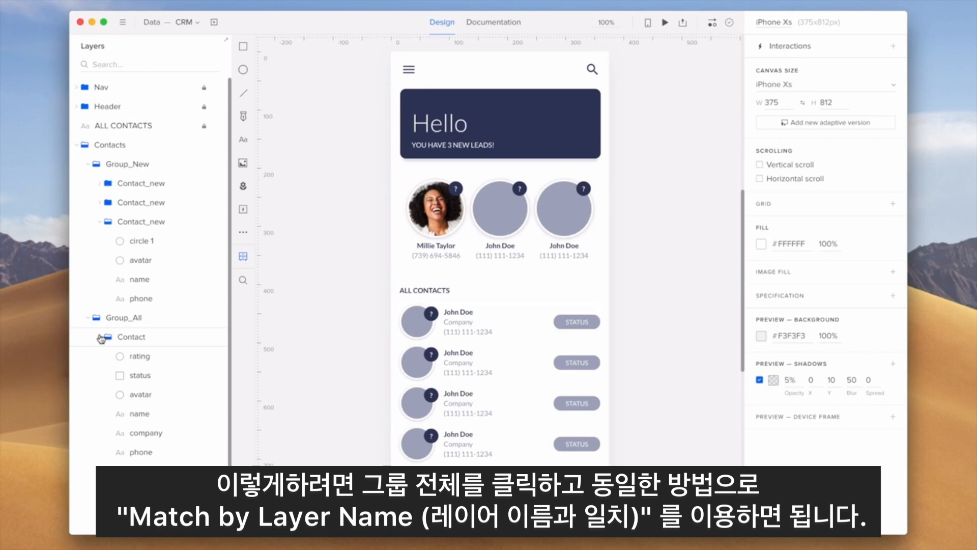
{"action": "left_click", "coordinate": [138, 319]}
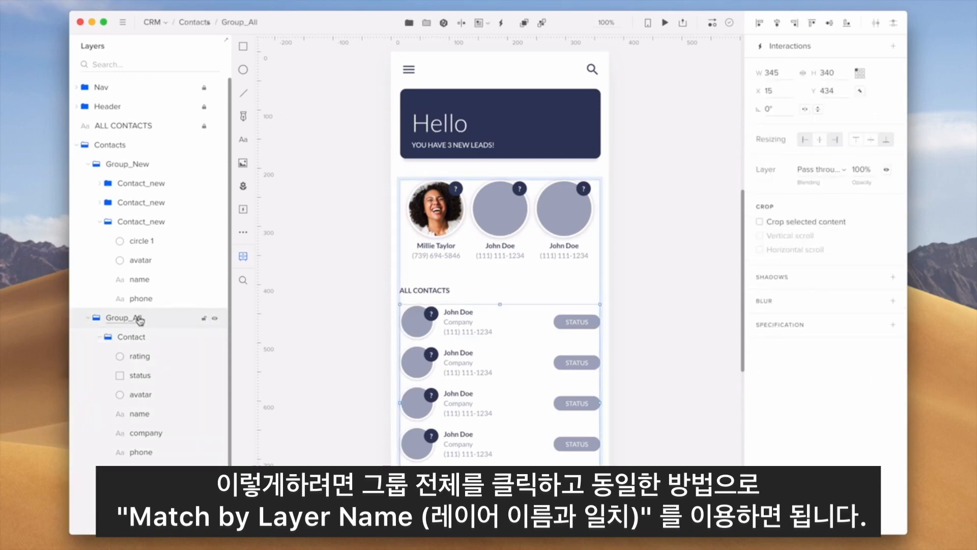
{"action": "left_click", "coordinate": [478, 26]}
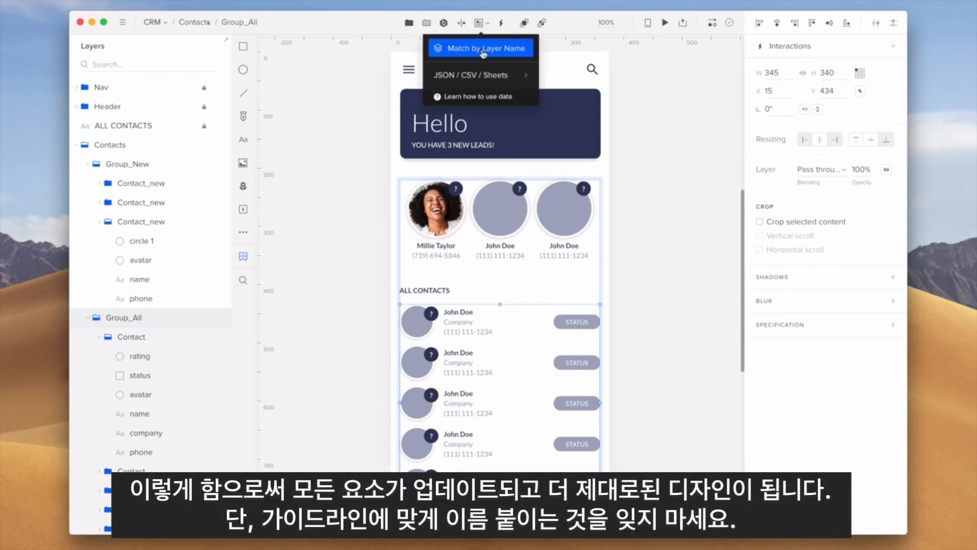
{"action": "left_click", "coordinate": [483, 51]}
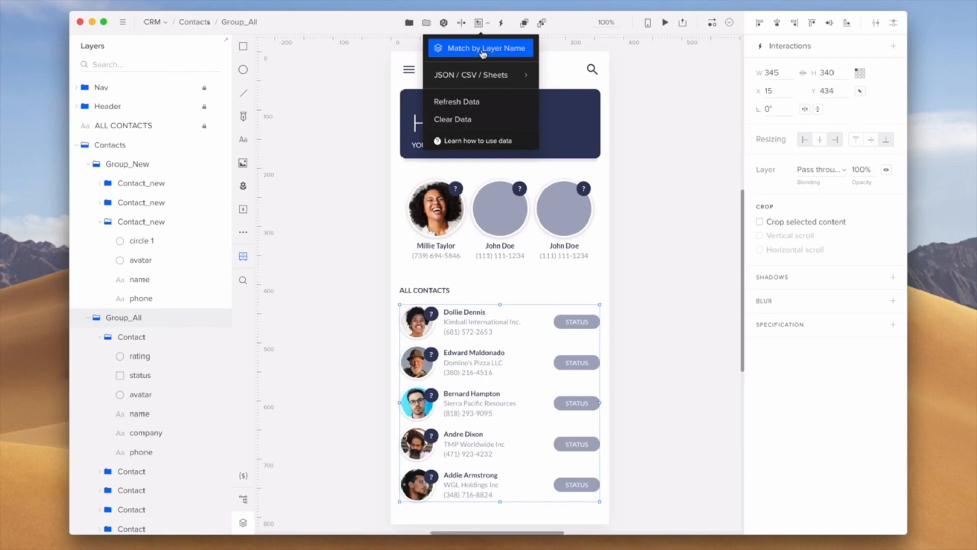
{"action": "left_click", "coordinate": [380, 127]}
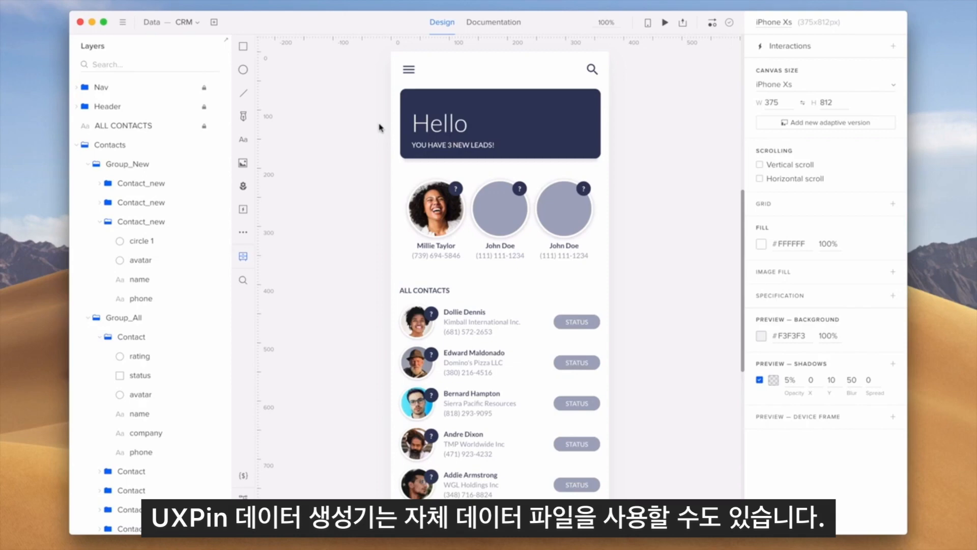
Step: Rename the first contact's circle 1 layer to rating
{"action": "left_click", "coordinate": [153, 240]}
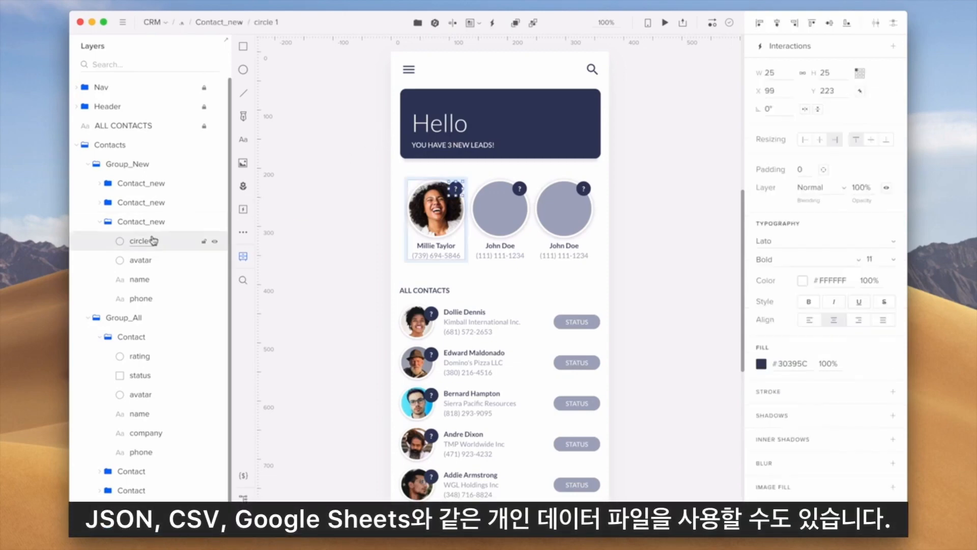
{"action": "double_click", "coordinate": [153, 240]}
{"action": "type", "text": "rating"}
Step: Fill the whole Contacts group with data imported from the CRM App.csv file on the Desktop
{"action": "left_click", "coordinate": [131, 145]}
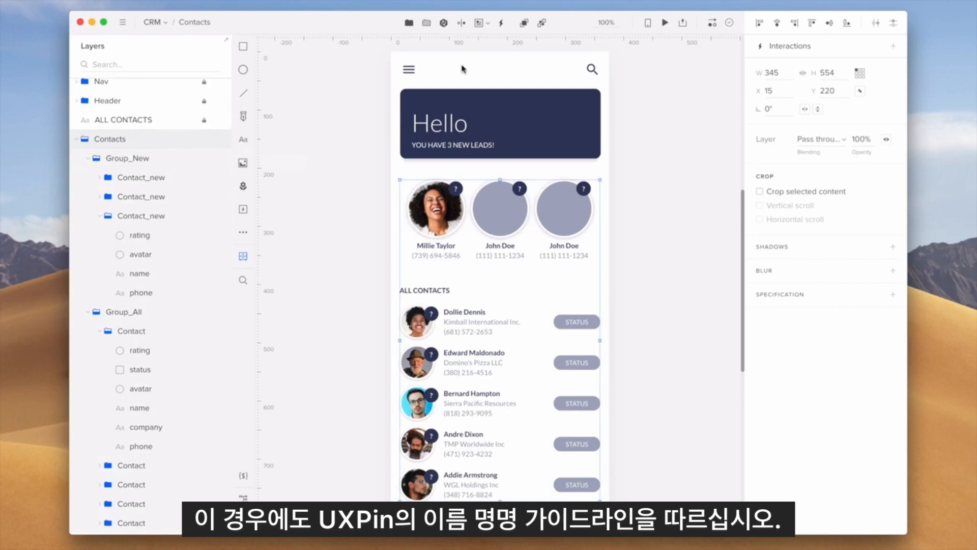
{"action": "left_click", "coordinate": [479, 22]}
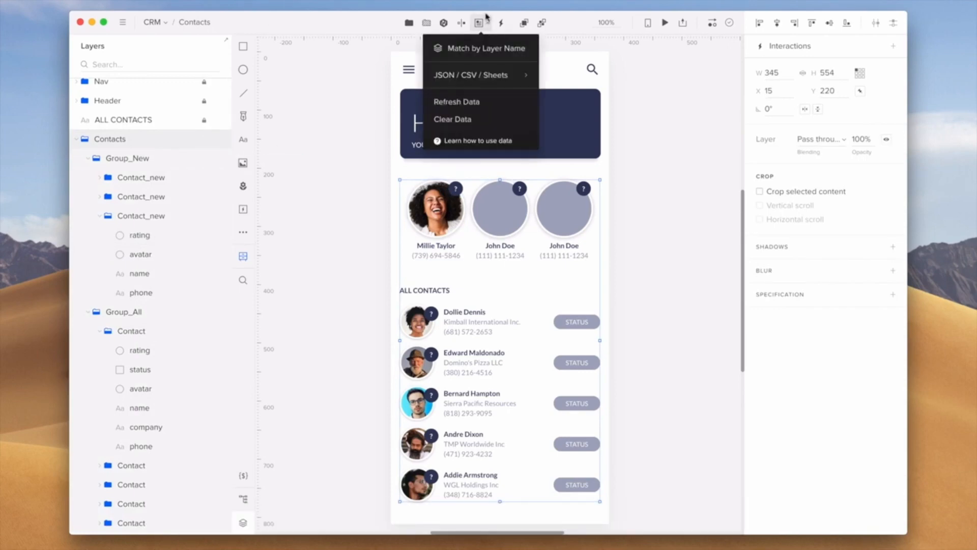
{"action": "mouse_move", "coordinate": [514, 73]}
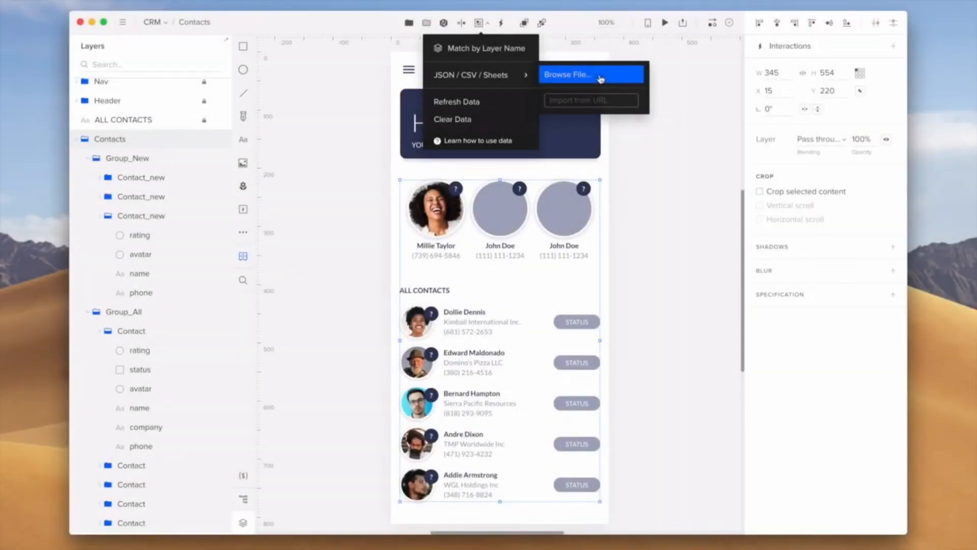
{"action": "left_click", "coordinate": [601, 78]}
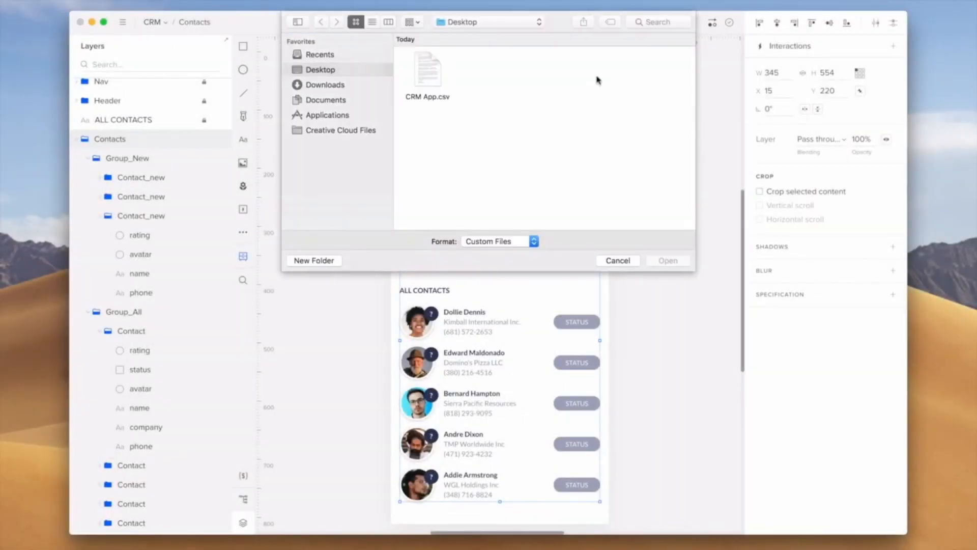
{"action": "left_click", "coordinate": [438, 72]}
{"action": "left_click", "coordinate": [654, 261]}
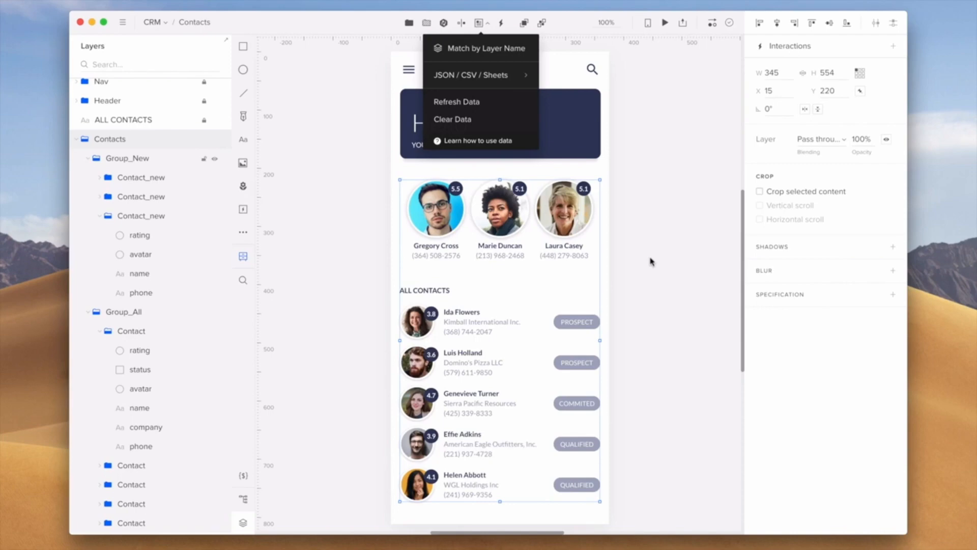
{"action": "left_click", "coordinate": [651, 261]}
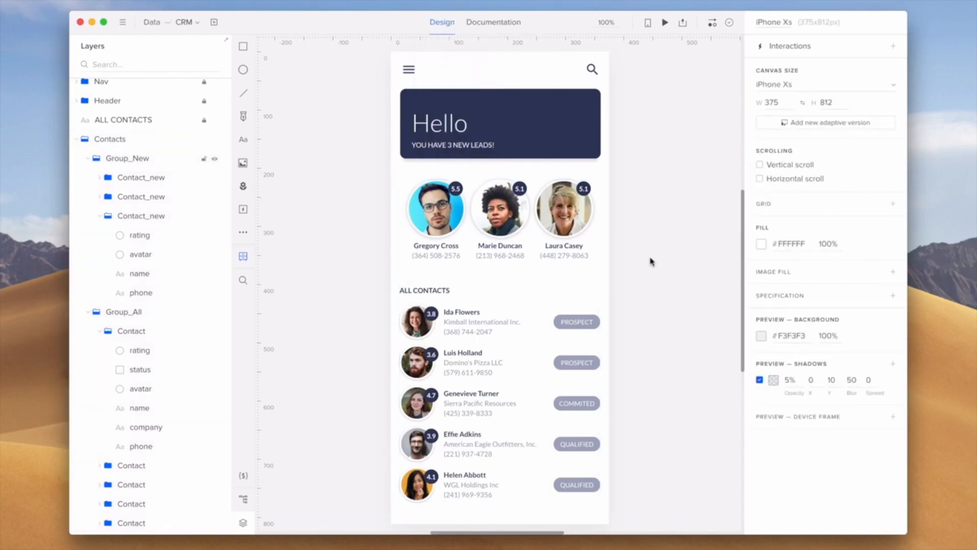